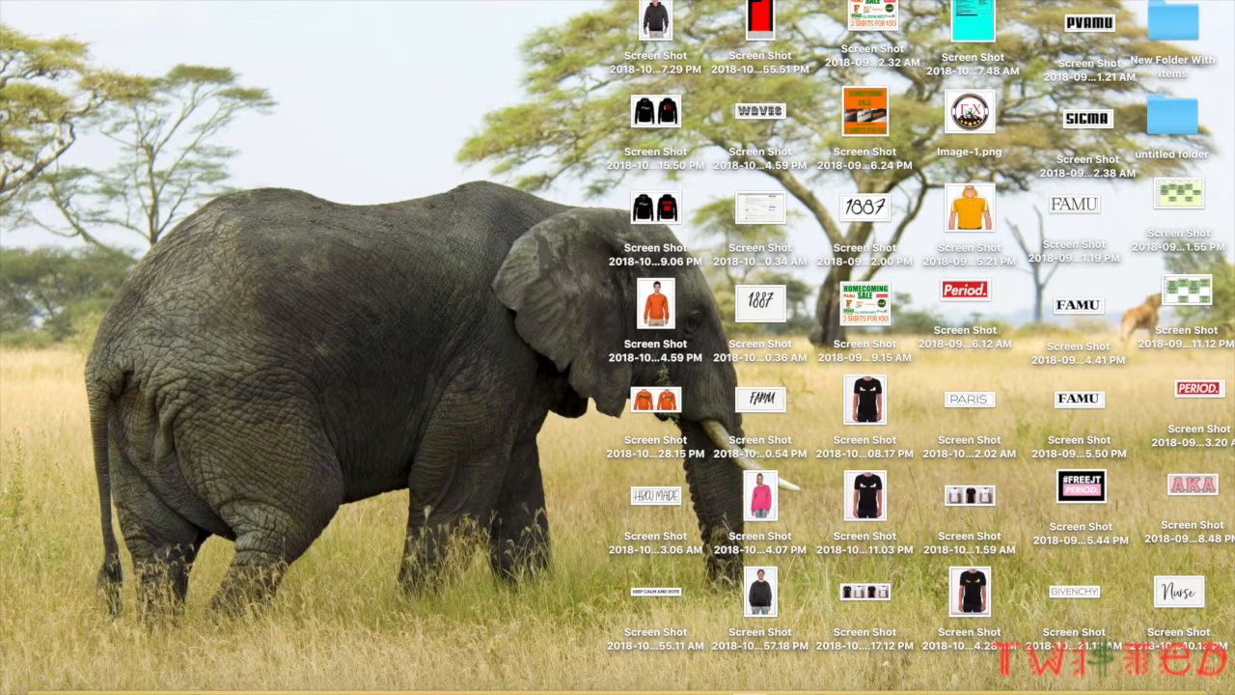
Switch to Silhouette Studio and place the comme-des-garcons PNG from the Downloads folder onto the cutting mat, with the window enlarged
left_click(815, 687)
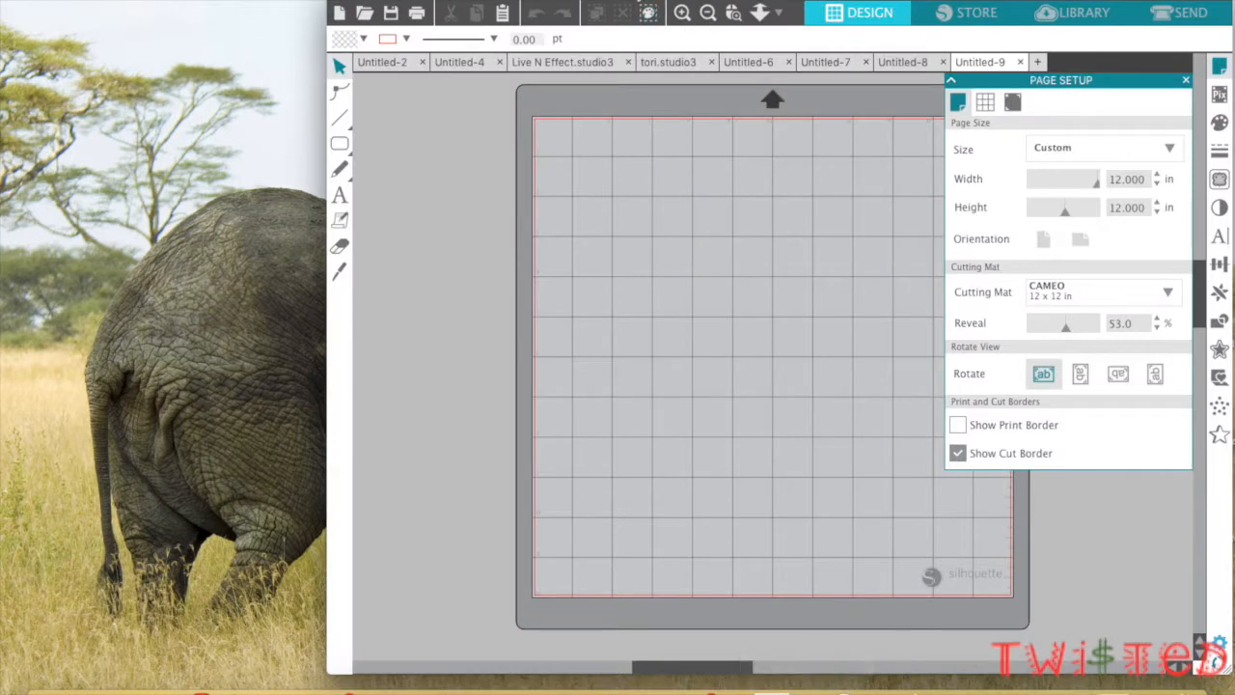
left_click_drag(646, 1, 608, 8)
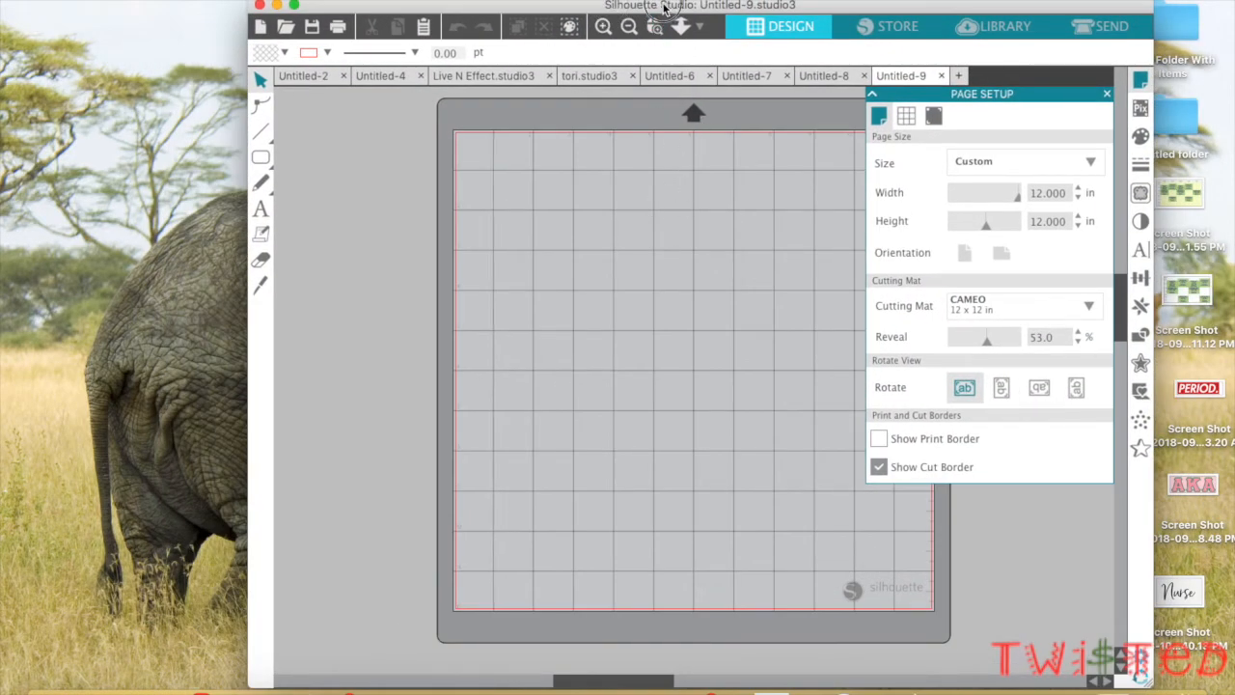
left_click_drag(658, 5, 712, 0)
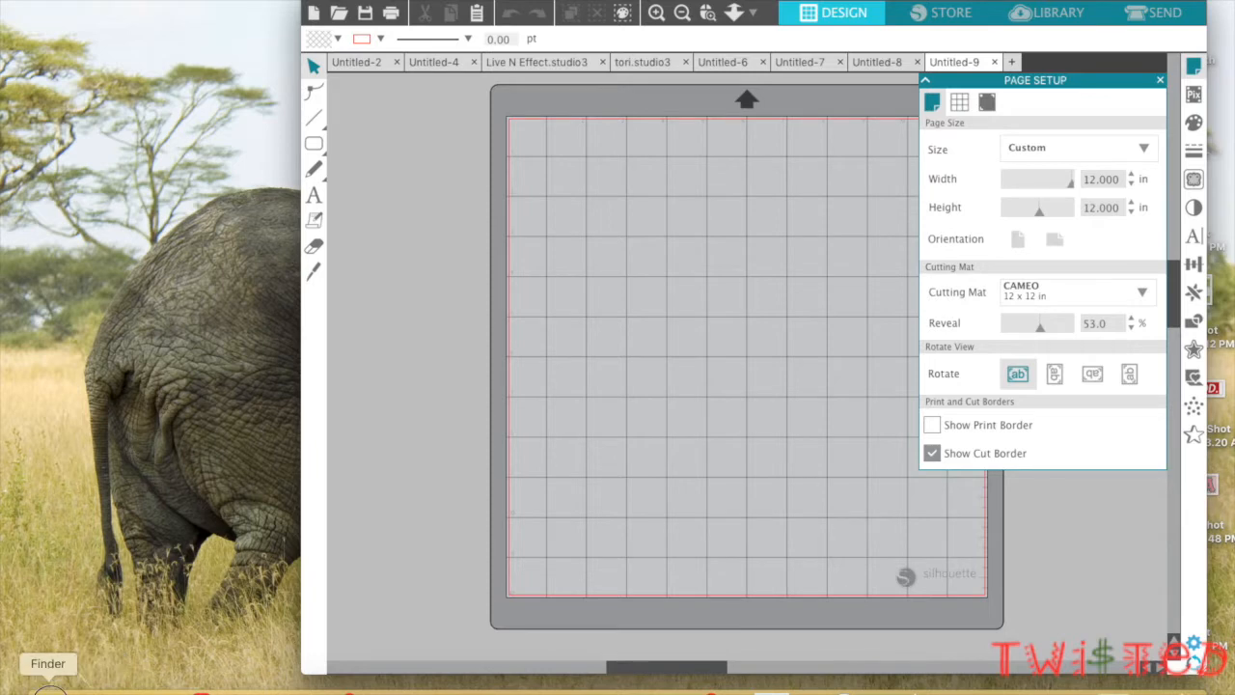
left_click(46, 687)
left_click_drag(166, 220, 745, 294)
left_click(722, 362)
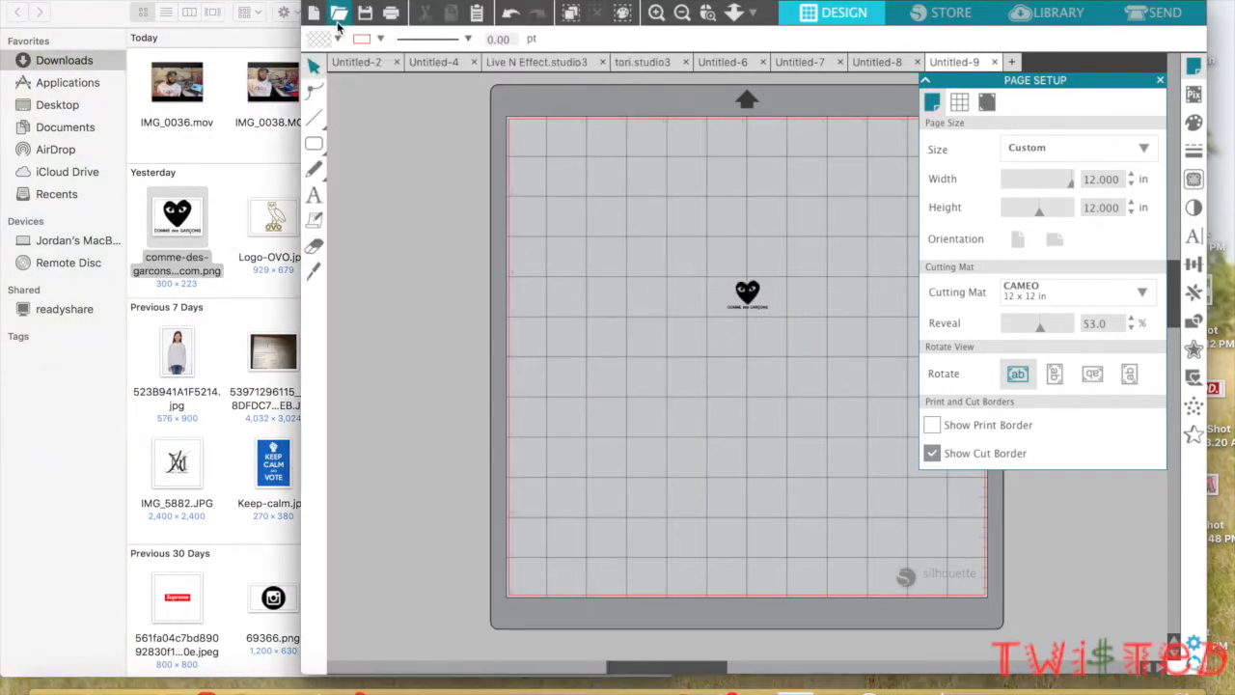
left_click(33, 1)
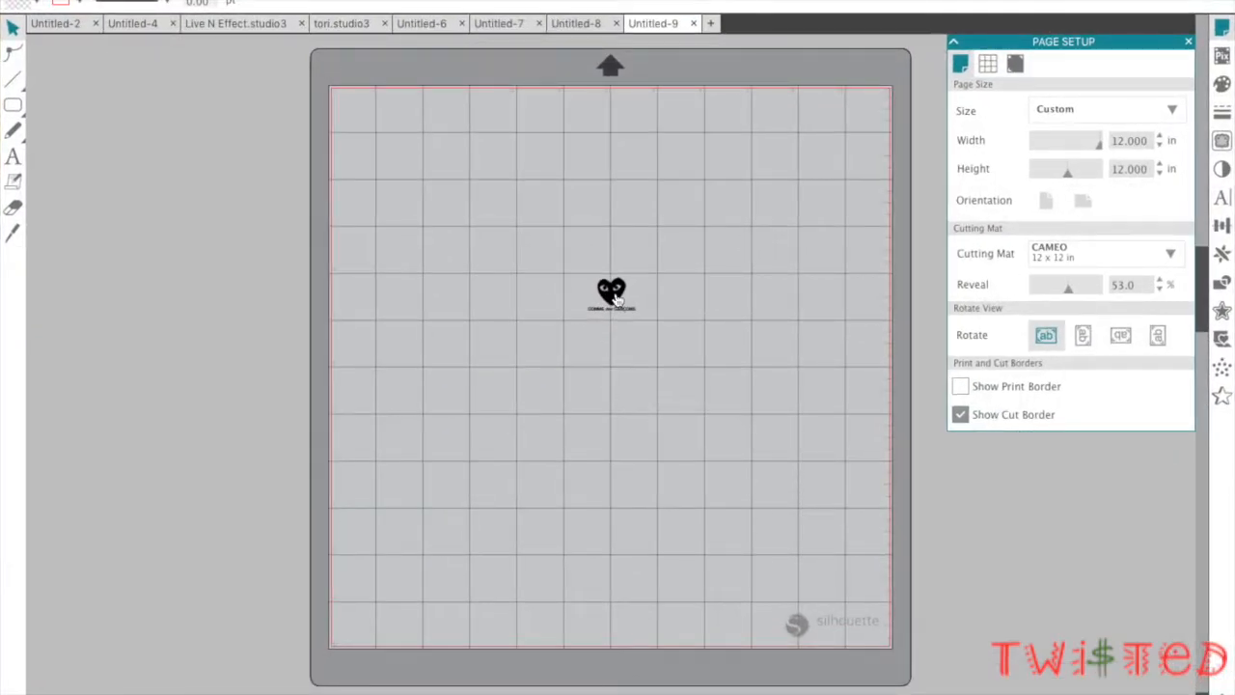
Enlarge the heart logo to about 5.95 in wide and place it in the upper-left area of the mat
left_click_drag(612, 294, 560, 405)
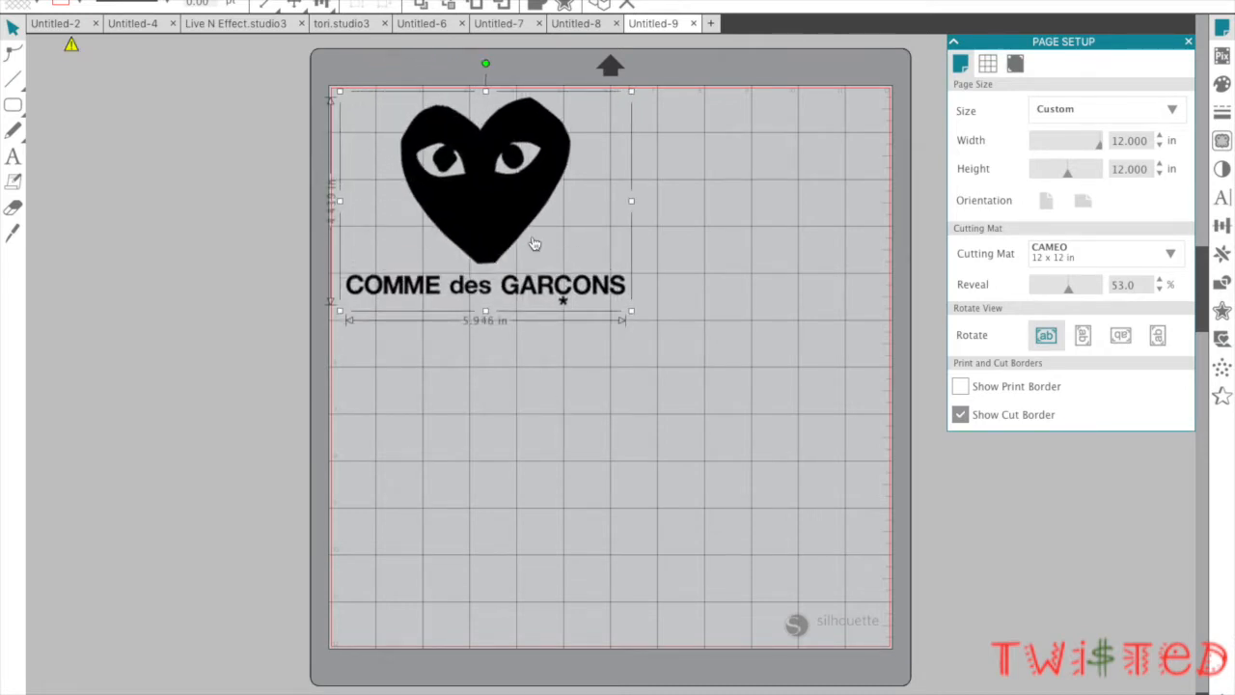
left_click_drag(482, 226, 490, 276)
left_click(773, 397)
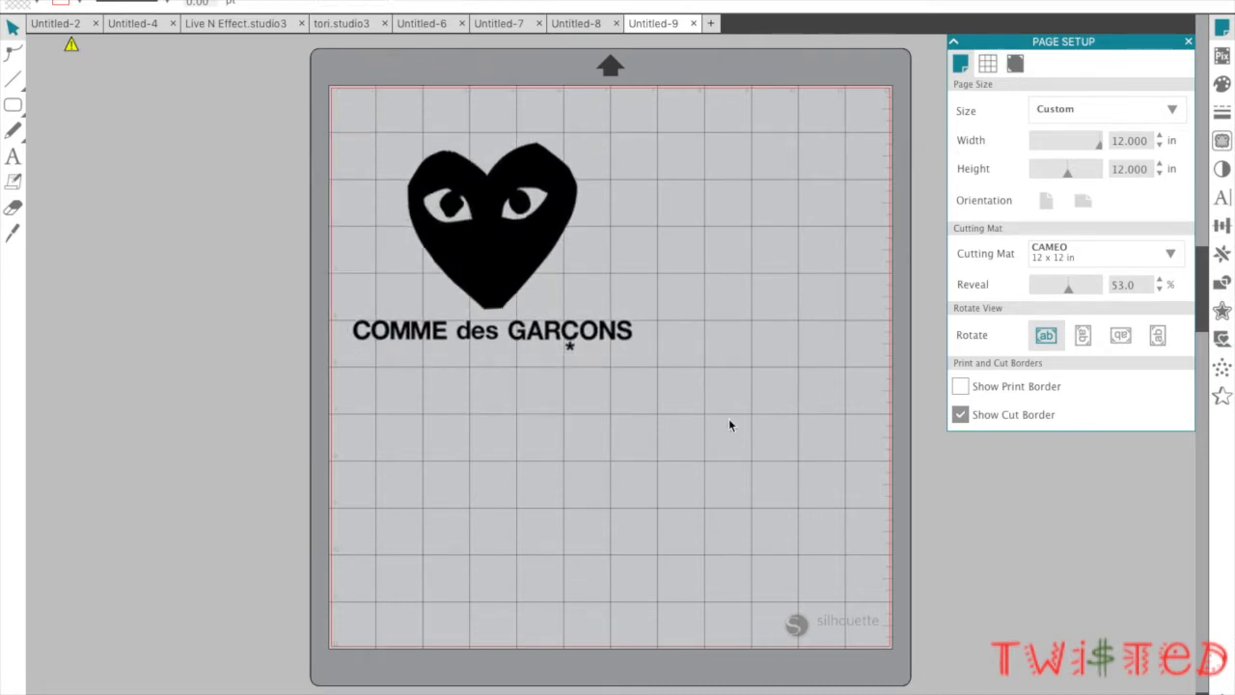
Trace the whole logo within an area of about 8 by 8 in, using a threshold of 54%
left_click(1222, 141)
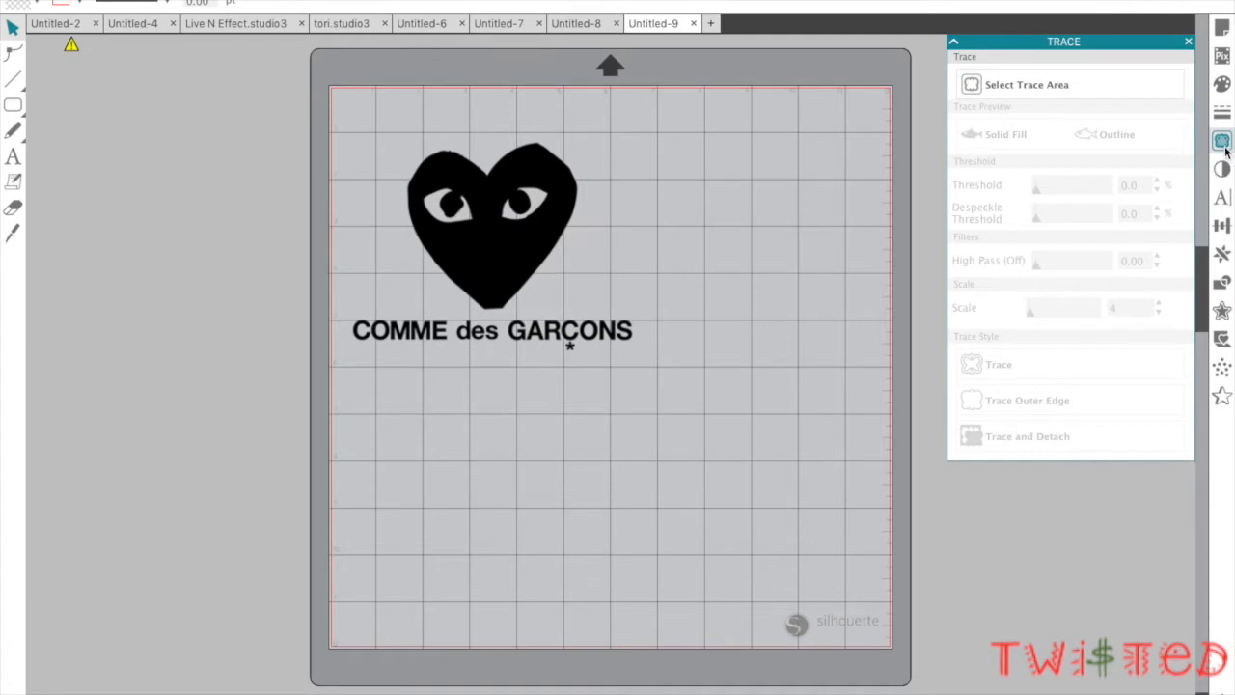
left_click(1015, 85)
left_click_drag(310, 56, 688, 435)
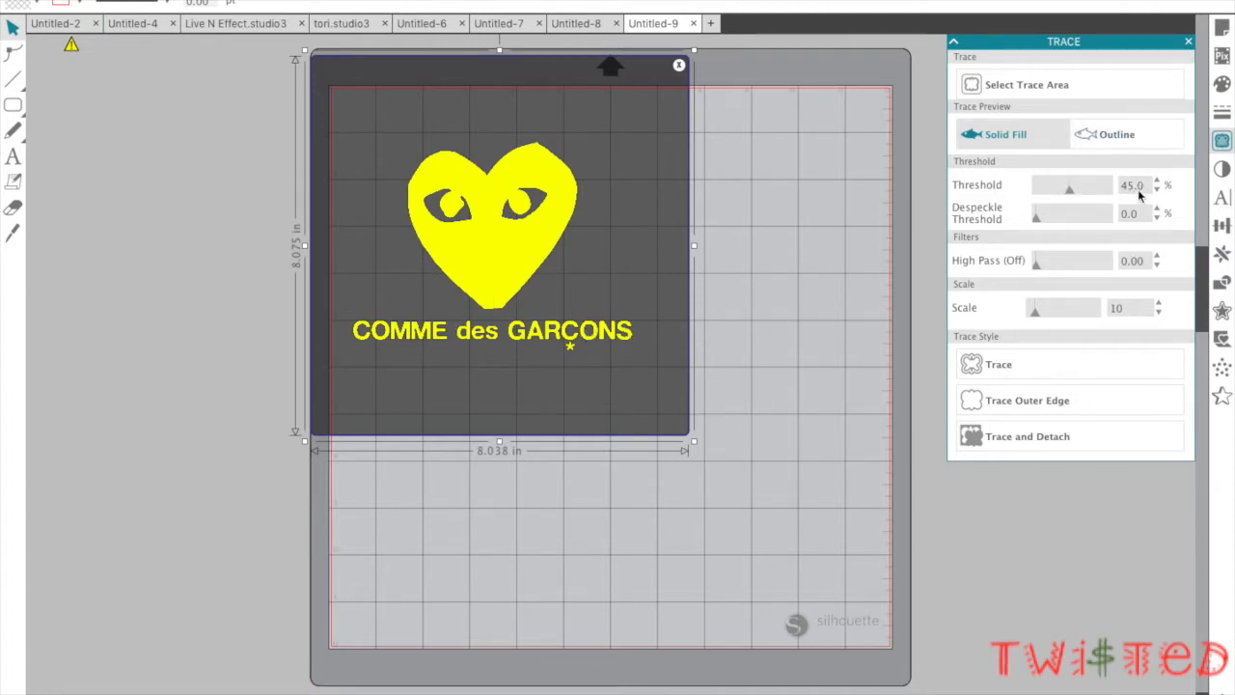
left_click(1076, 185)
left_click(1037, 87)
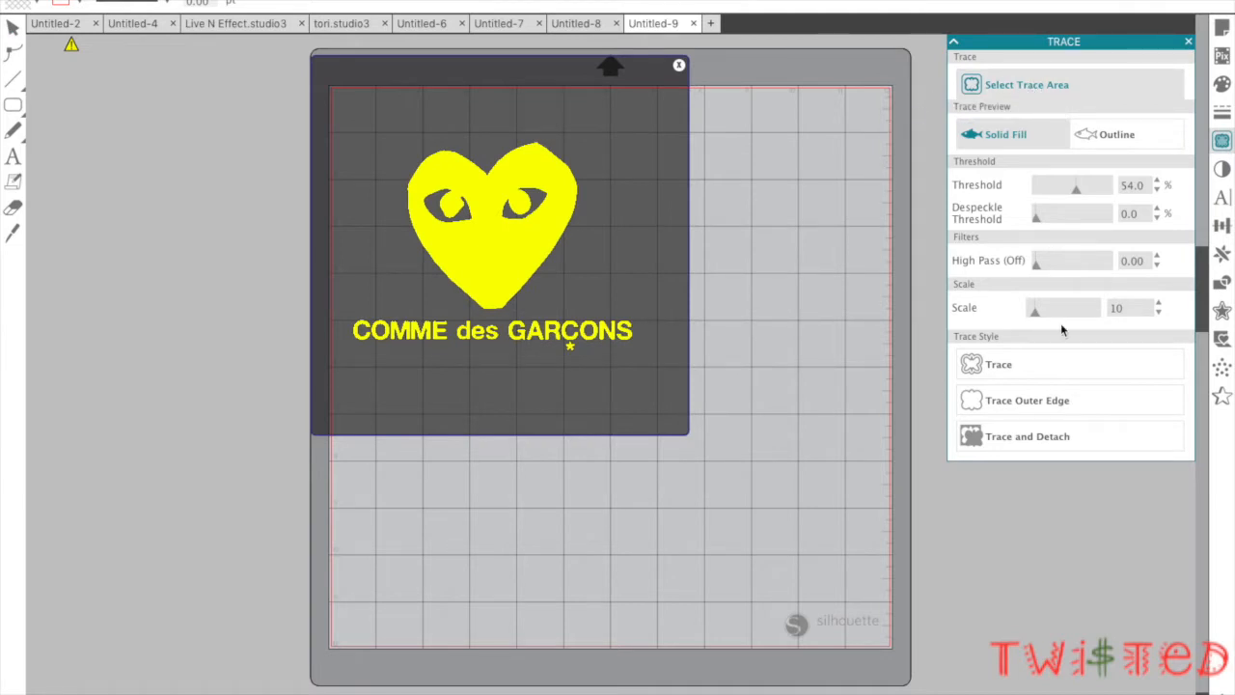
left_click(1022, 363)
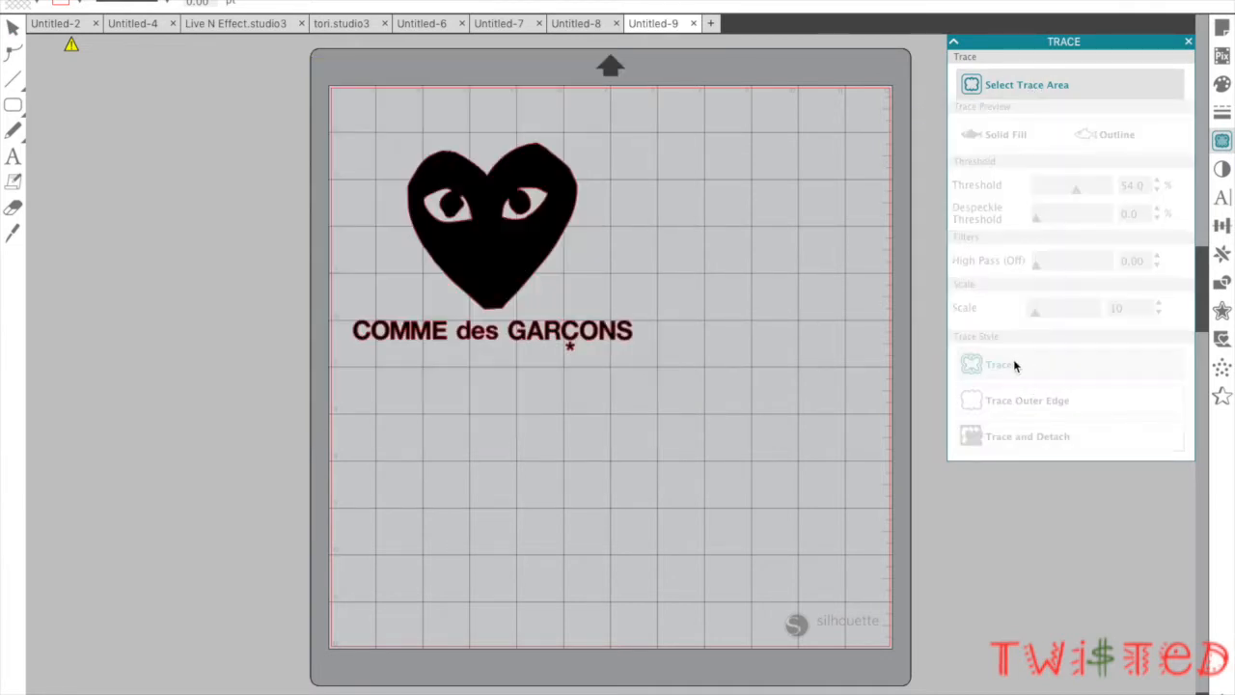
mouse_move(503, 247)
left_mouse_down()
mouse_move(298, 268)
mouse_move(348, 285)
left_mouse_up()
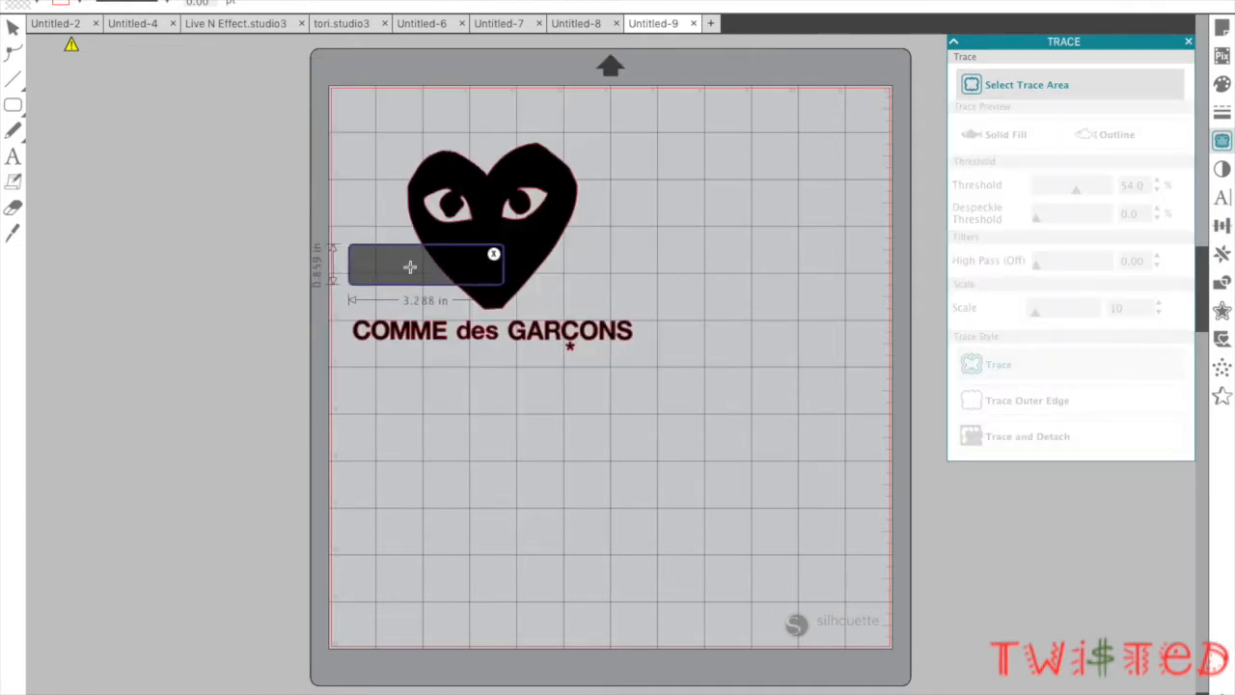
left_click(494, 255)
Move the original black image off the mat and shift the traced outline slightly up on the grid
mouse_move(498, 260)
left_mouse_down()
mouse_move(243, 246)
mouse_move(92, 256)
left_mouse_up()
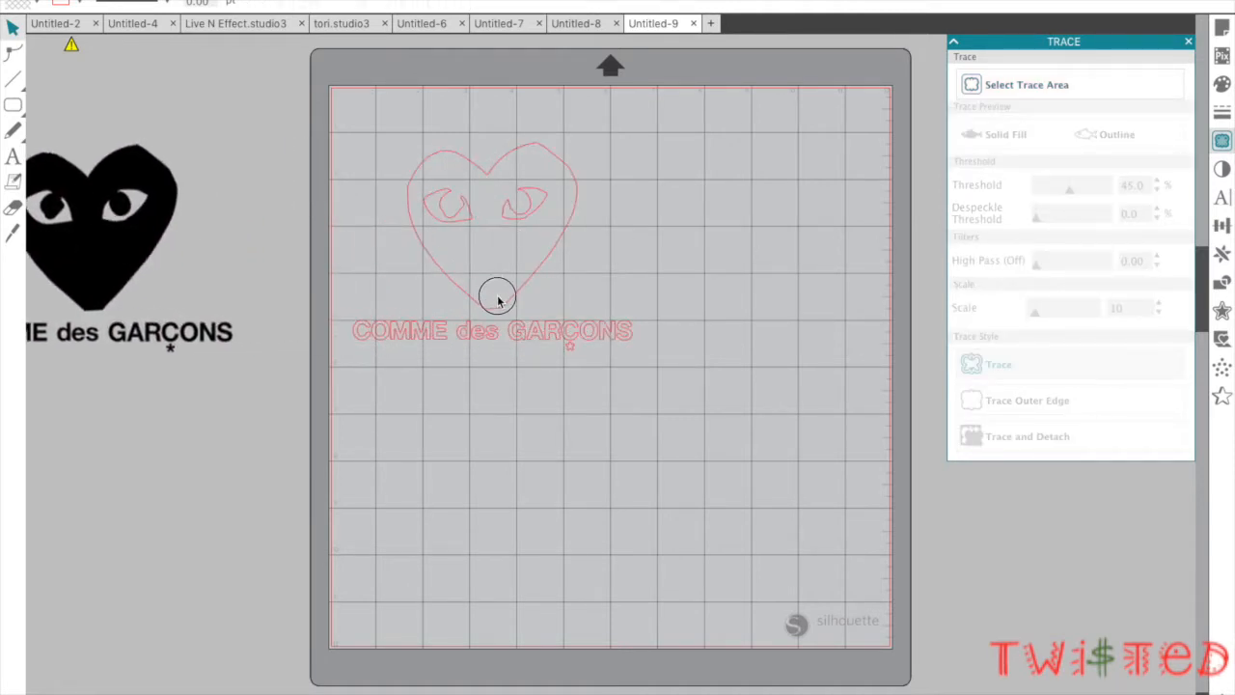
left_click_drag(515, 311, 511, 267)
left_click(542, 376)
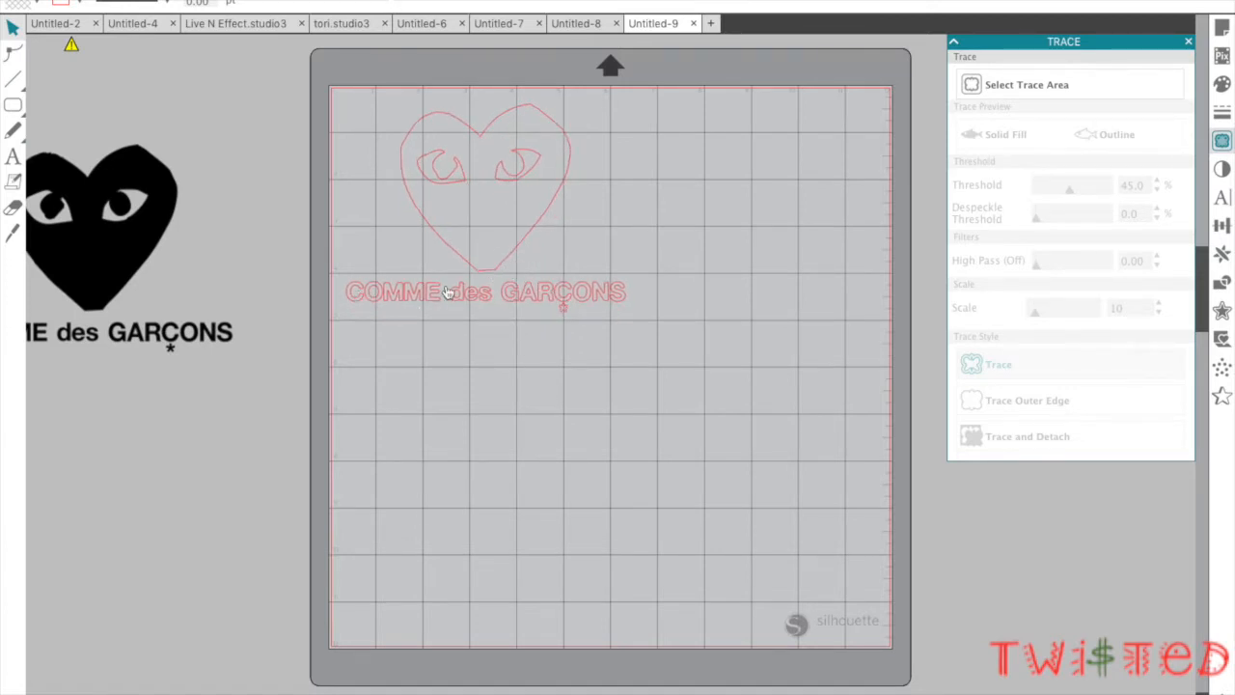
Release the traced outline's compound path and delete the COMME des GARÇONS lettering with its star
right_click(586, 292)
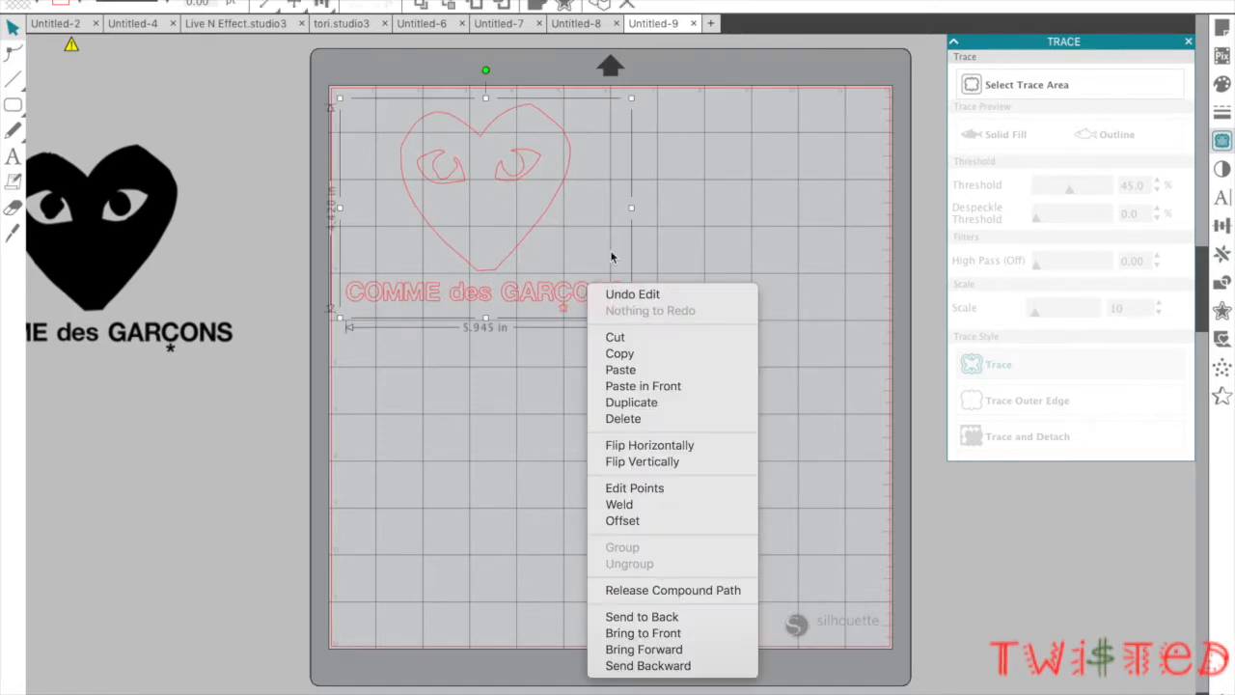
left_click(676, 590)
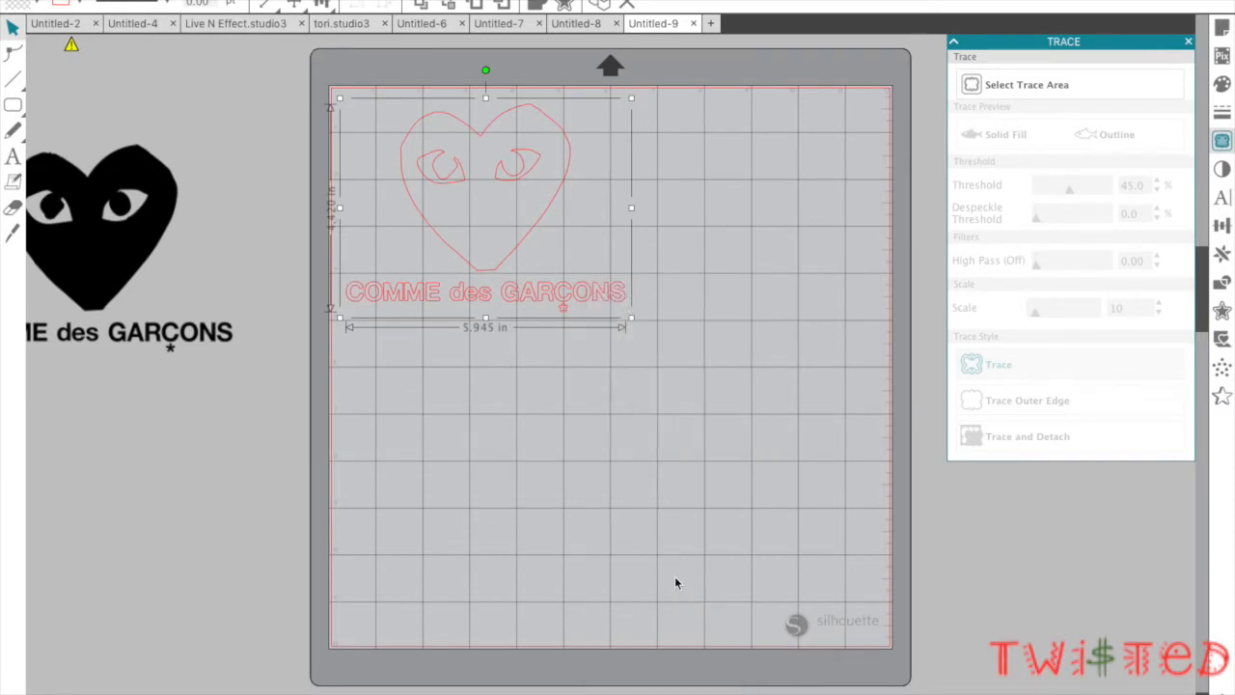
left_click(653, 408)
left_click_drag(649, 338, 336, 288)
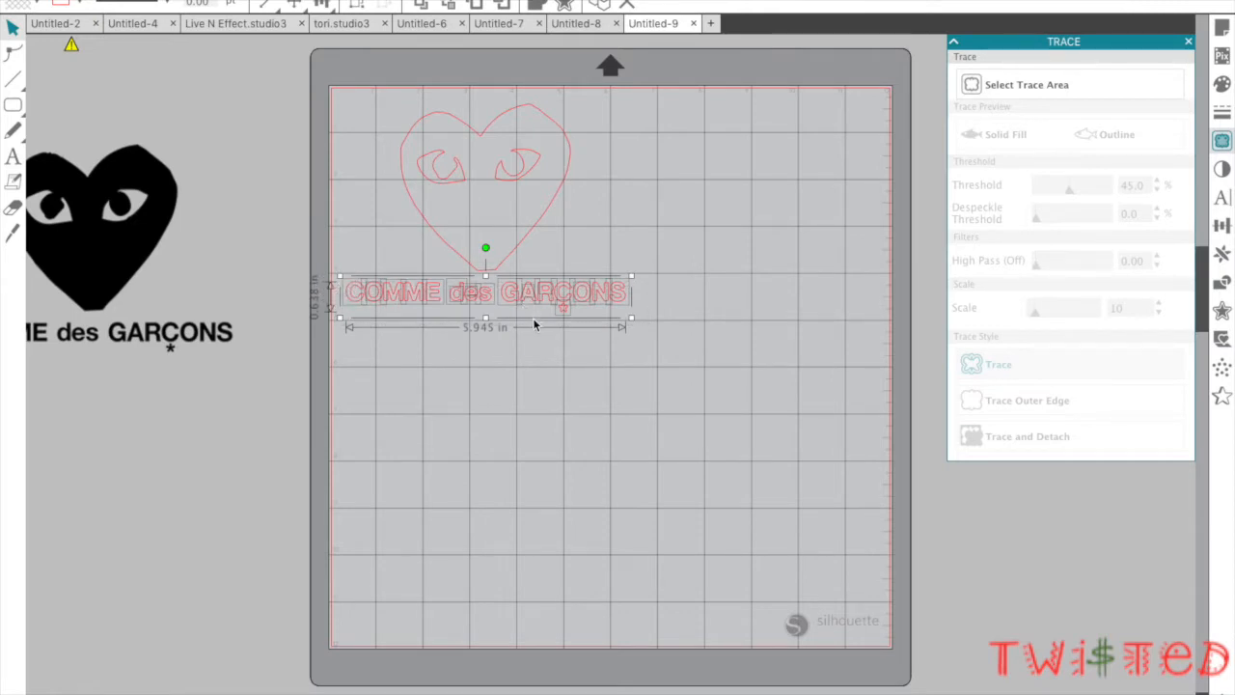
key("Delete")
left_click_drag(586, 300, 566, 267)
left_click(573, 259)
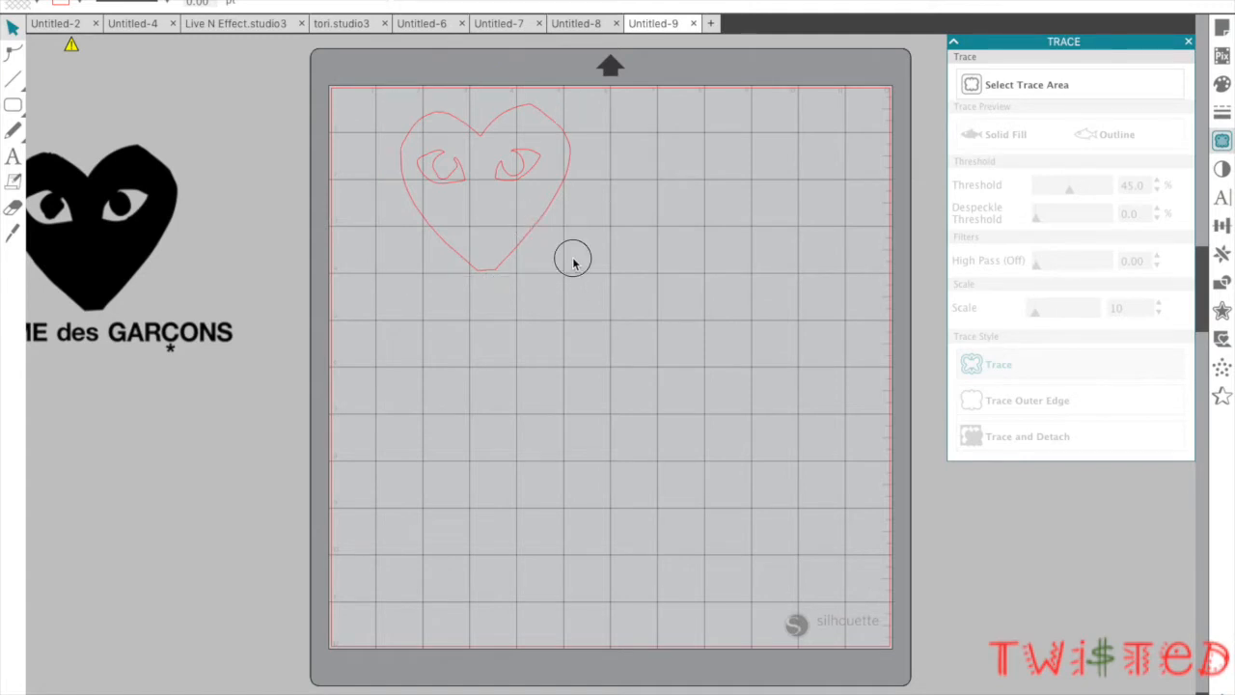
left_click_drag(511, 186, 515, 196)
left_click(661, 357)
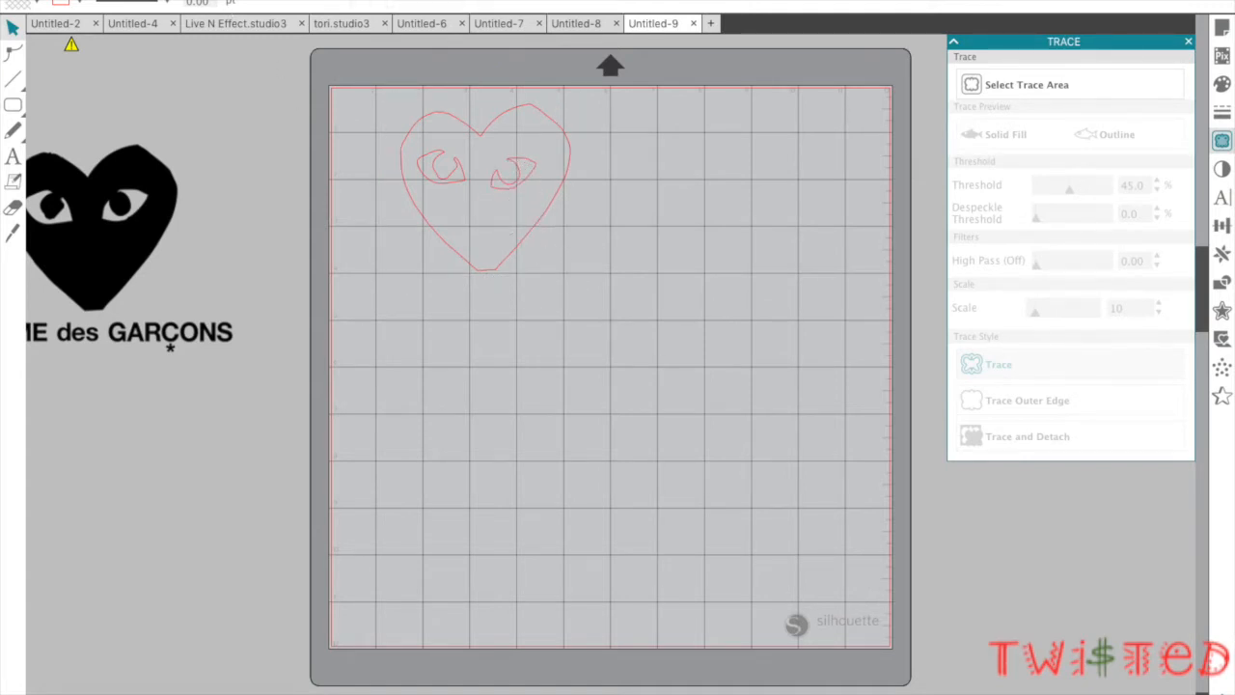
key("ctrl+z")
key("ctrl+z")
Combine the heart and both eye outlines into one compound path
mouse_move(576, 278)
left_mouse_down()
mouse_move(414, 166)
mouse_move(395, 125)
left_mouse_up()
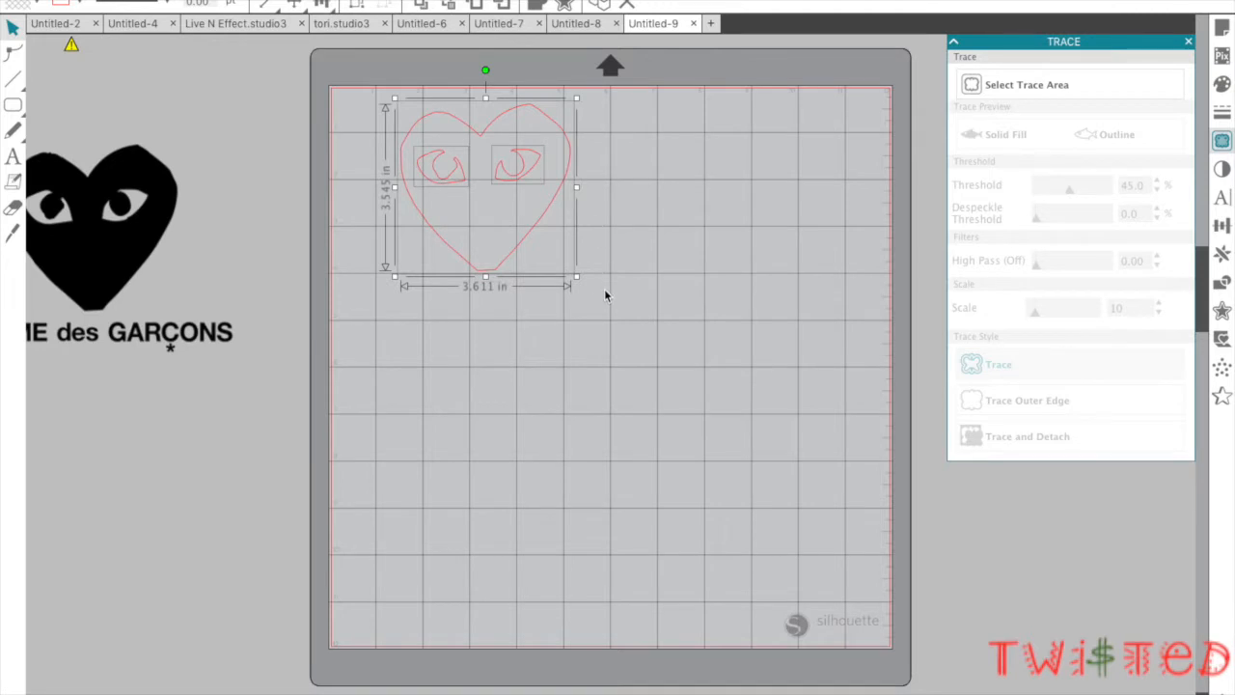
right_click(527, 241)
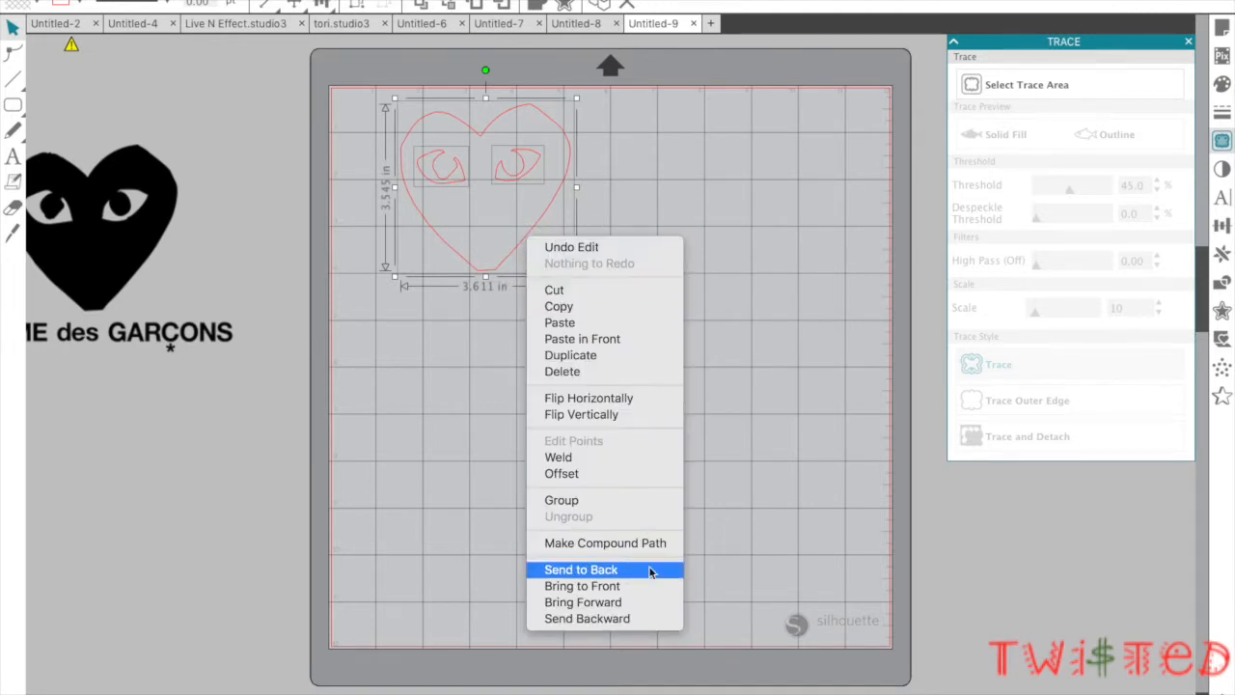
left_click(639, 545)
left_click(778, 528)
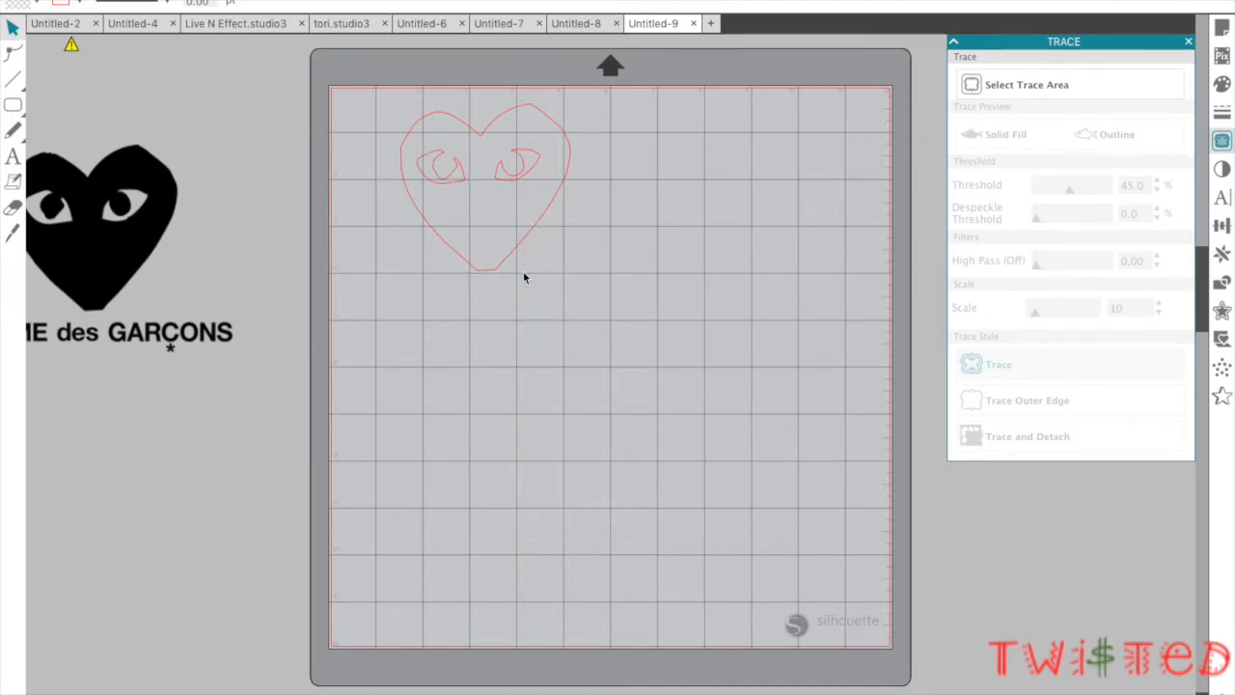
Move the heart to the upper-left corner of the mat and fill it with solid red
left_click_drag(501, 265, 435, 253)
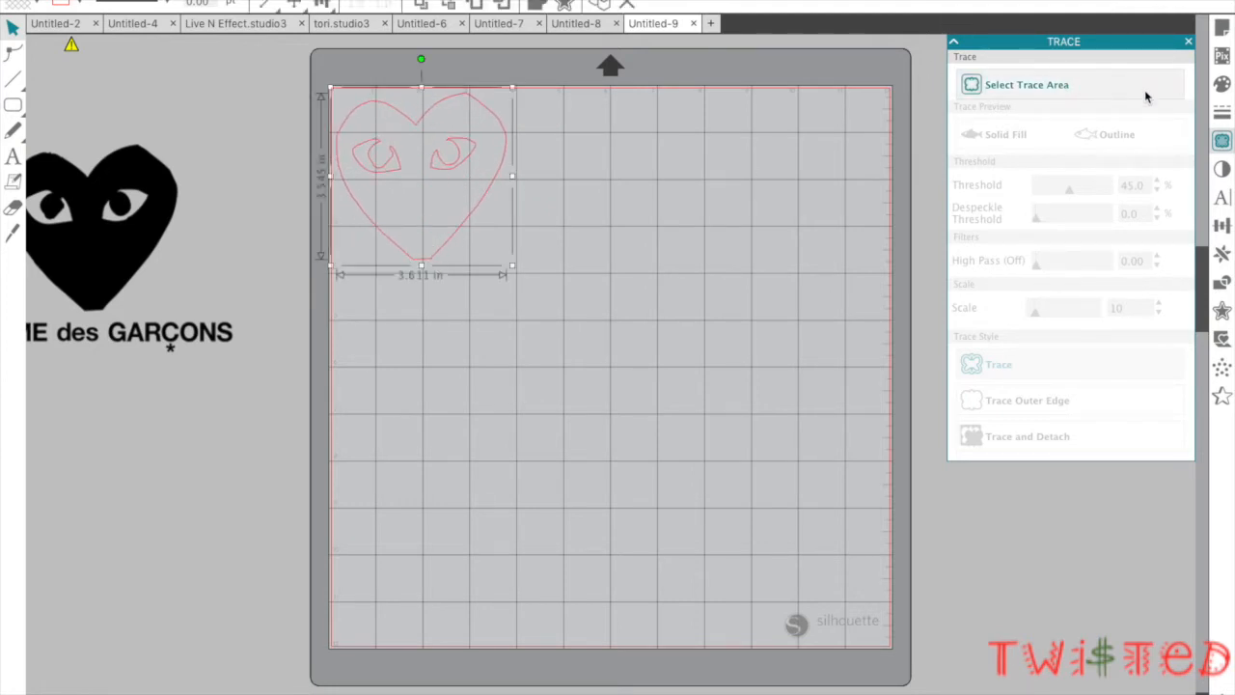
left_click(1221, 84)
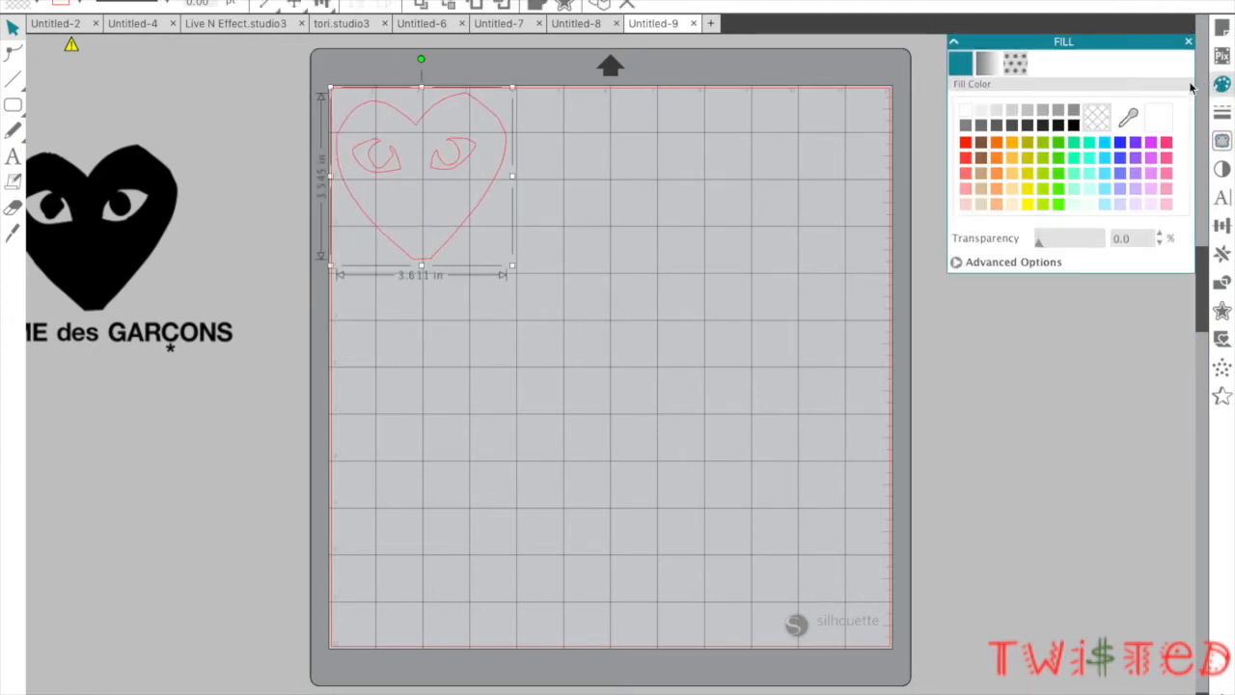
left_click(966, 143)
left_click(697, 246)
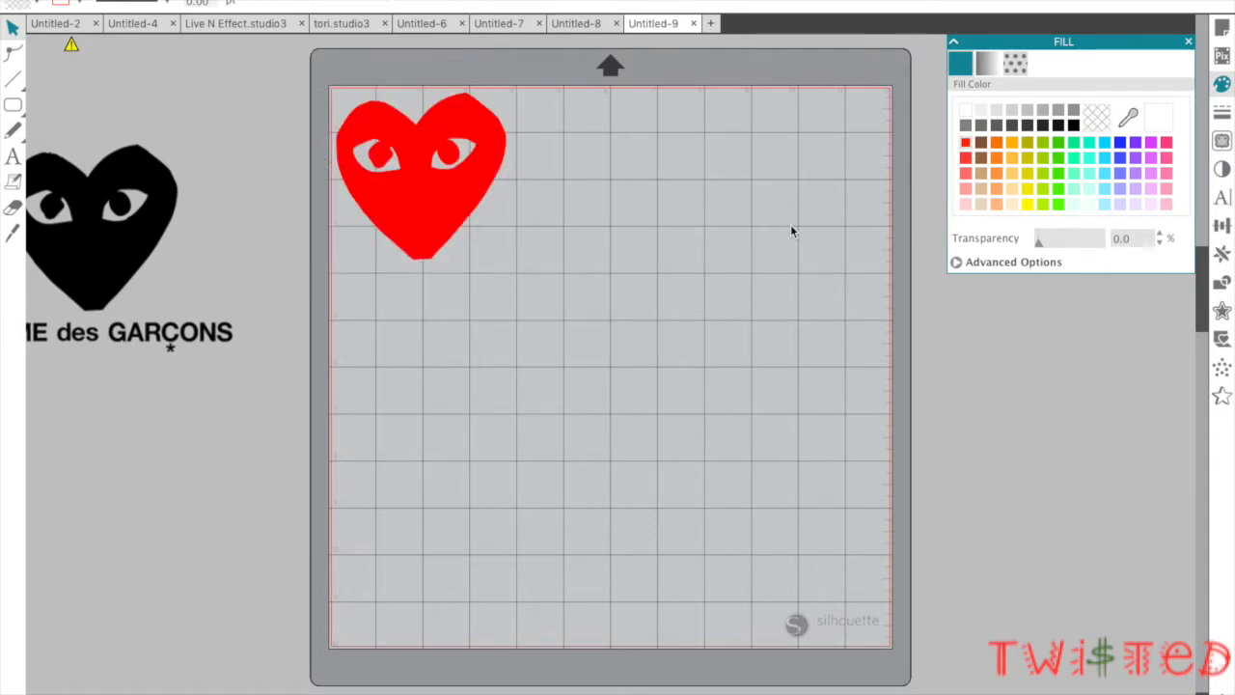
left_click_drag(437, 194, 433, 197)
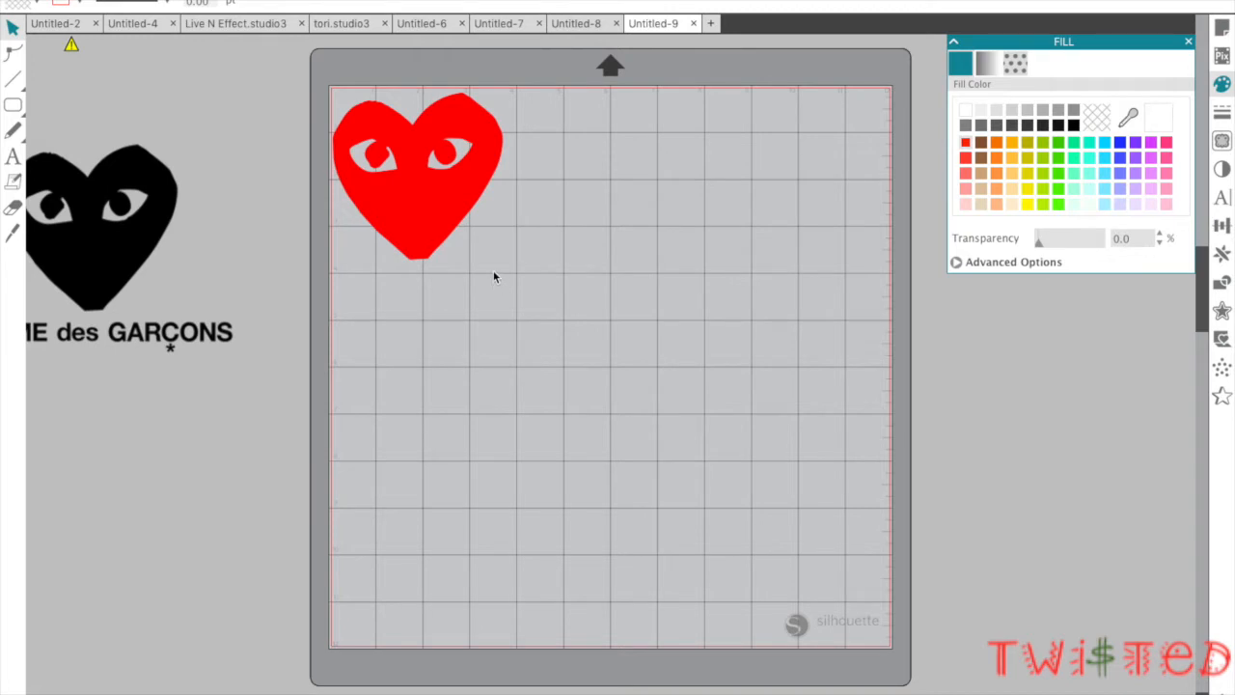
Shrink the red heart to about 3.23 in wide and 3.21 in high, keeping it in the mat's corner
left_click(448, 249)
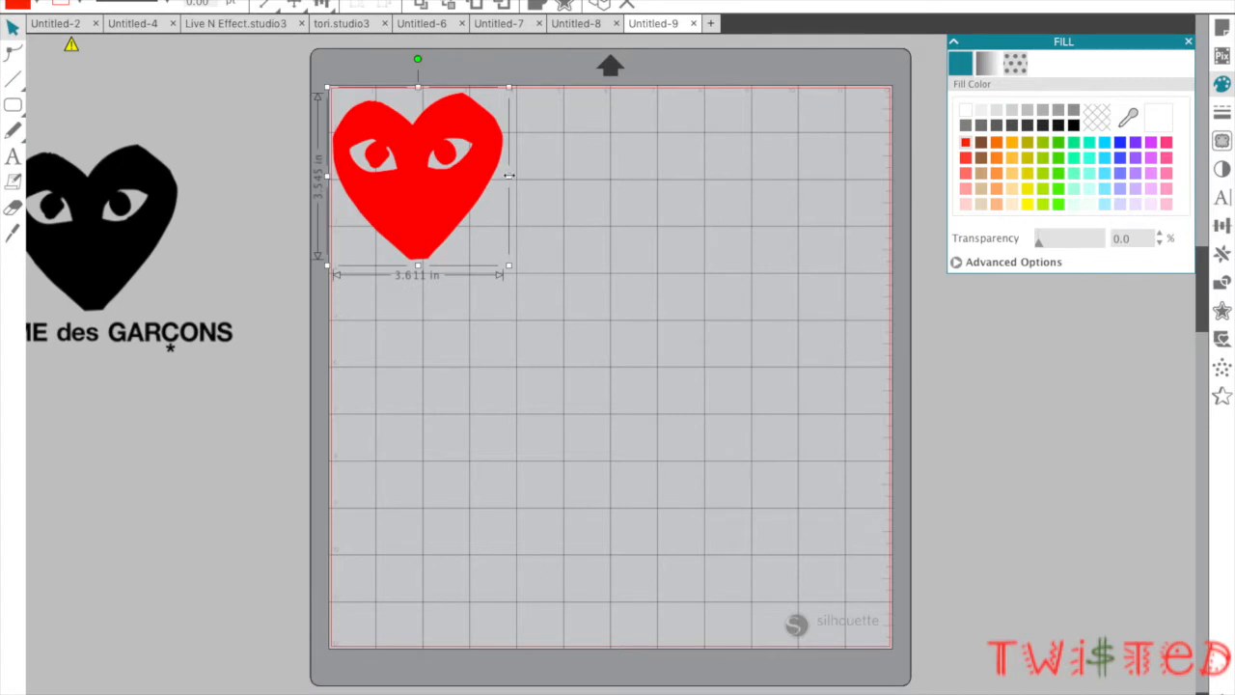
left_click_drag(509, 174, 492, 175)
mouse_move(491, 265)
left_mouse_down()
mouse_move(488, 221)
mouse_move(487, 241)
left_mouse_up()
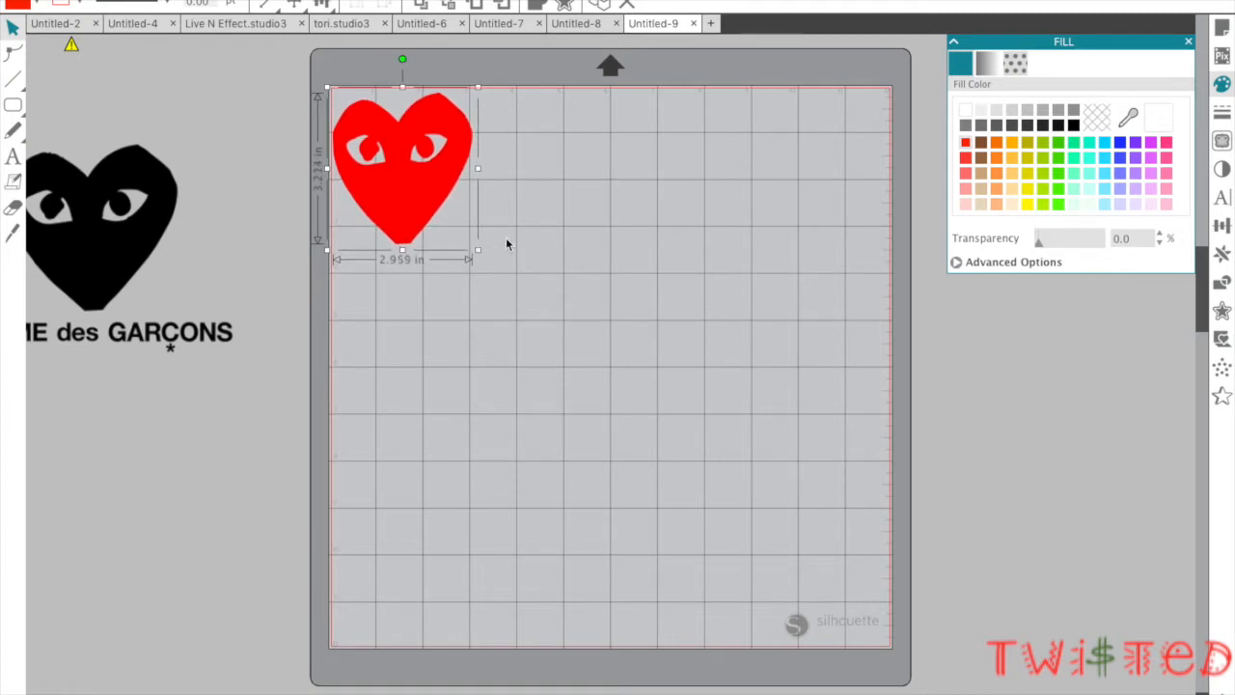
left_click_drag(481, 169, 490, 171)
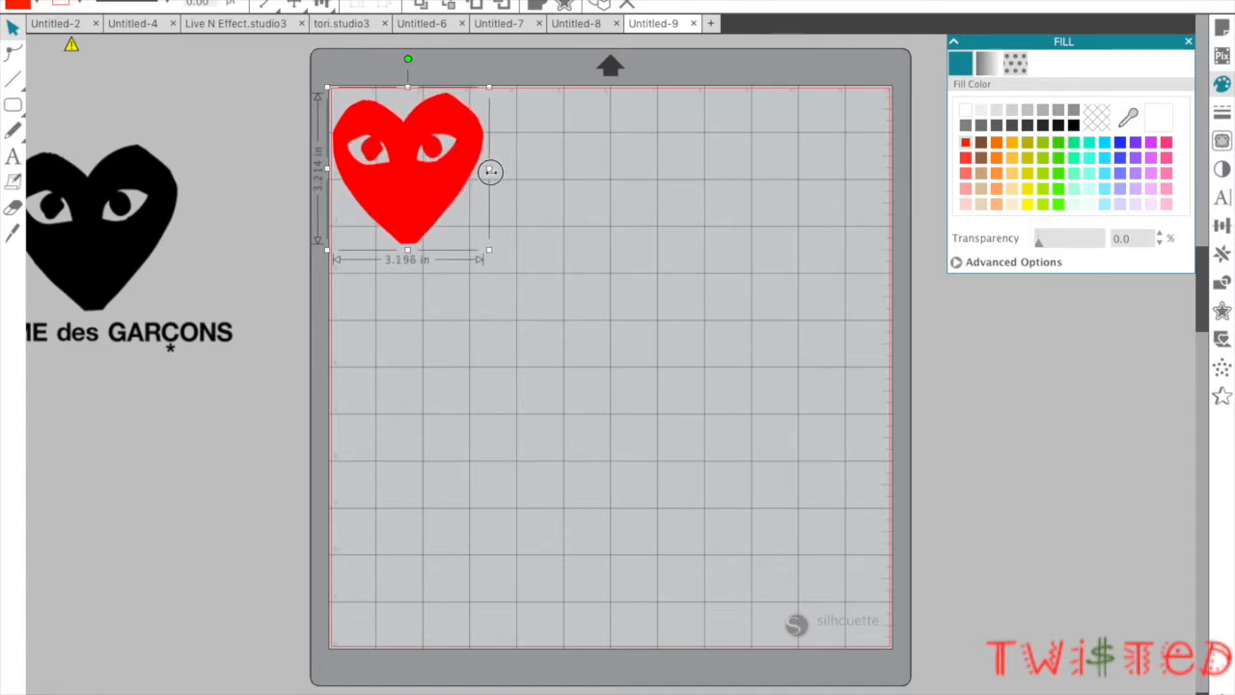
left_click_drag(491, 170, 492, 170)
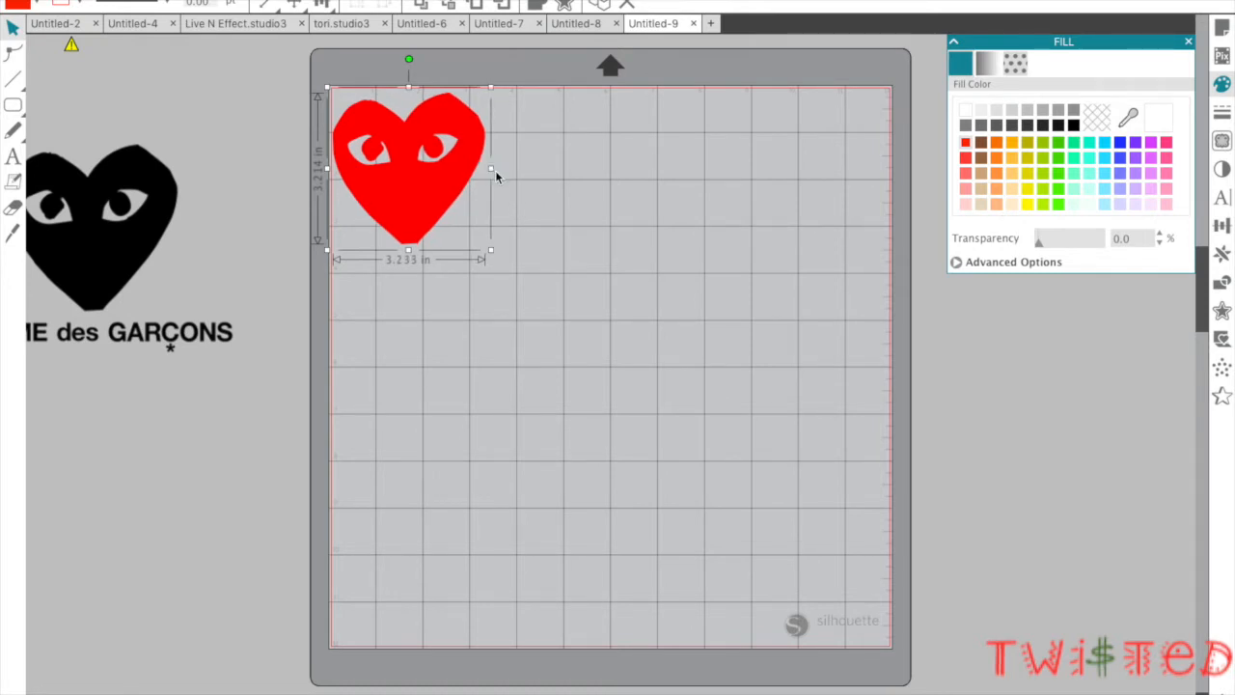
left_click_drag(442, 216, 445, 212)
left_click(567, 307)
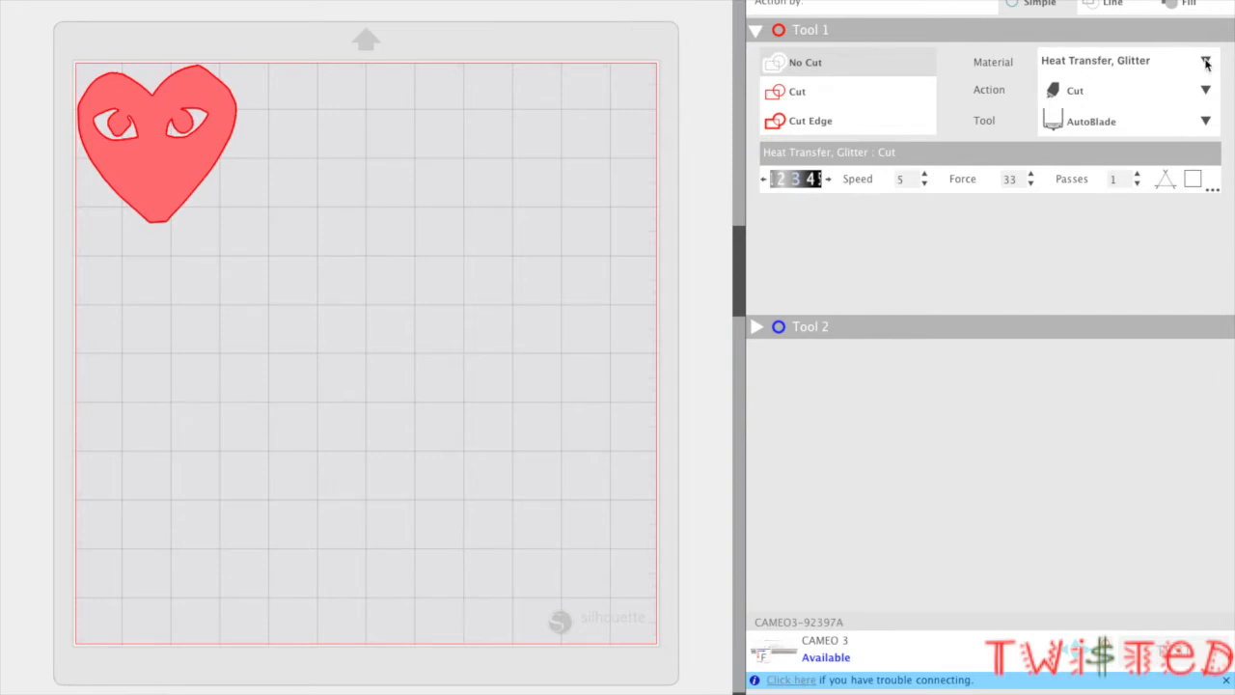
Set Tool 1's material to Heat Transfer, Smooth, with speed 6 and 2 passes
left_click(1206, 62)
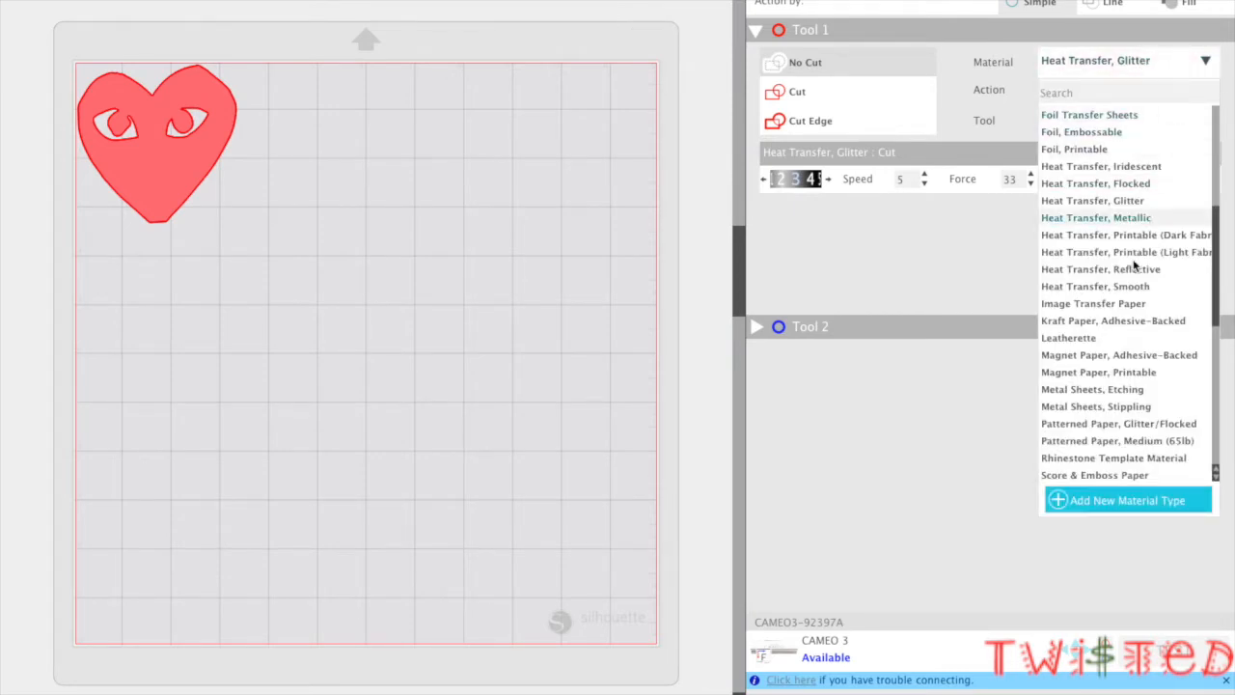
left_click(1109, 288)
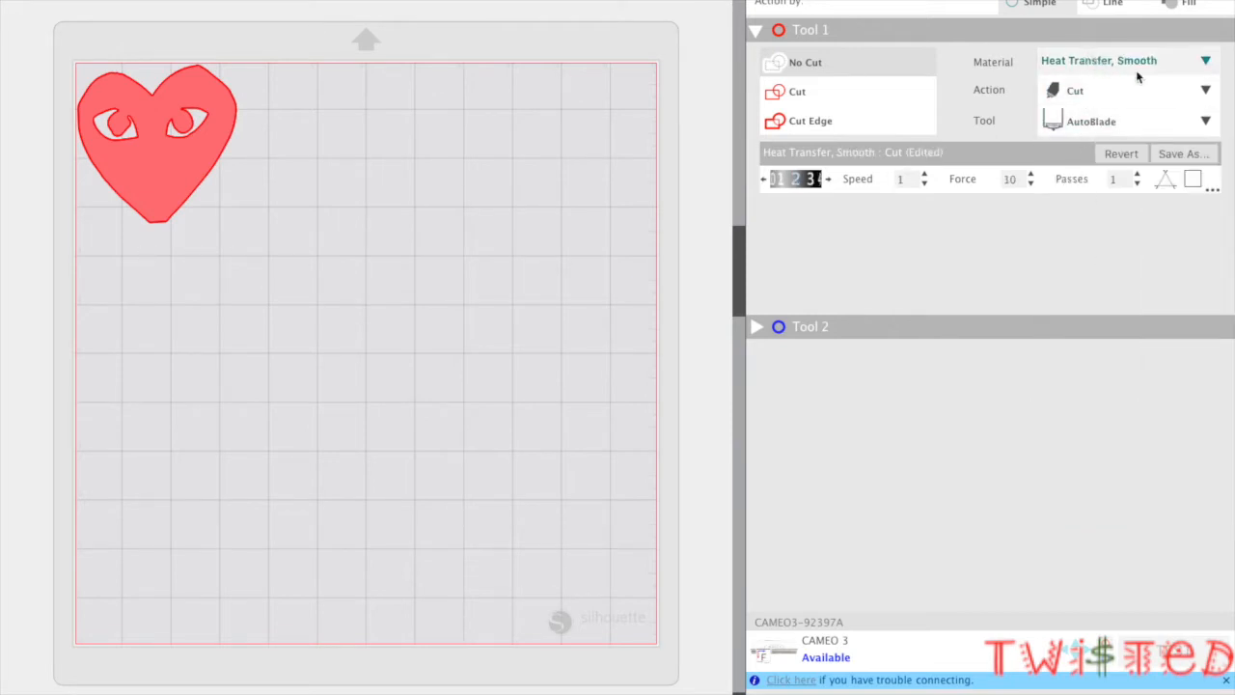
left_click(925, 177)
left_click(925, 176)
left_click(926, 177)
left_click(925, 176)
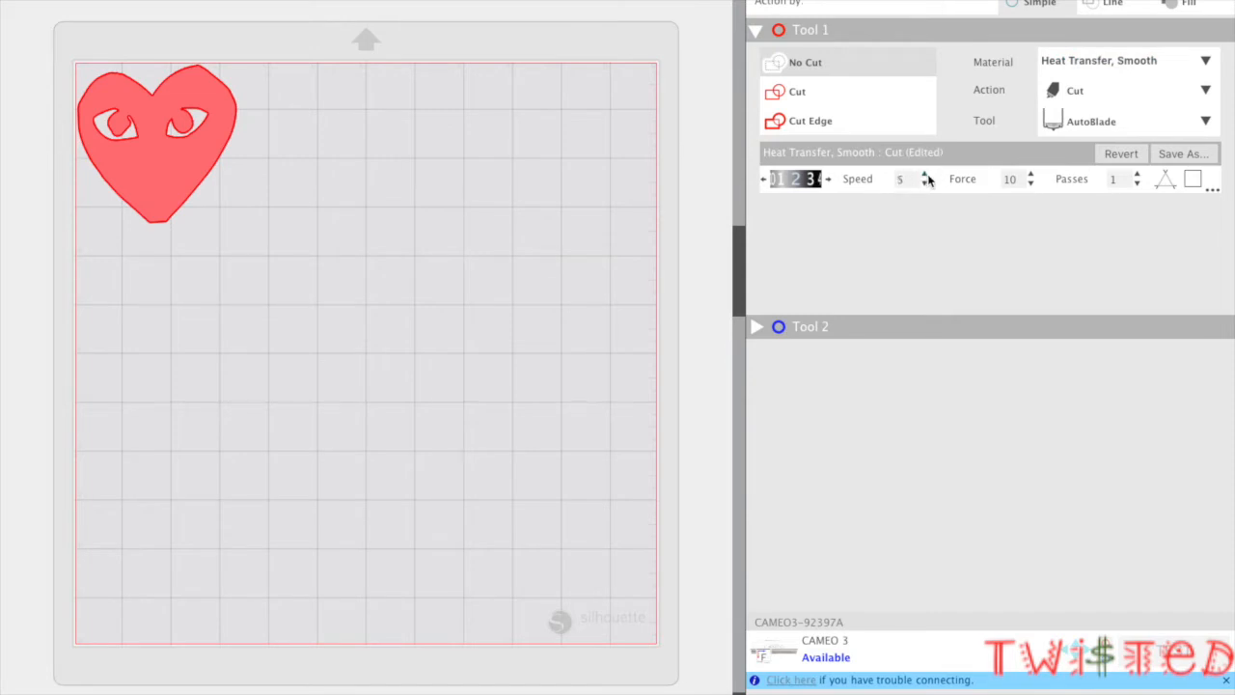
left_click(926, 177)
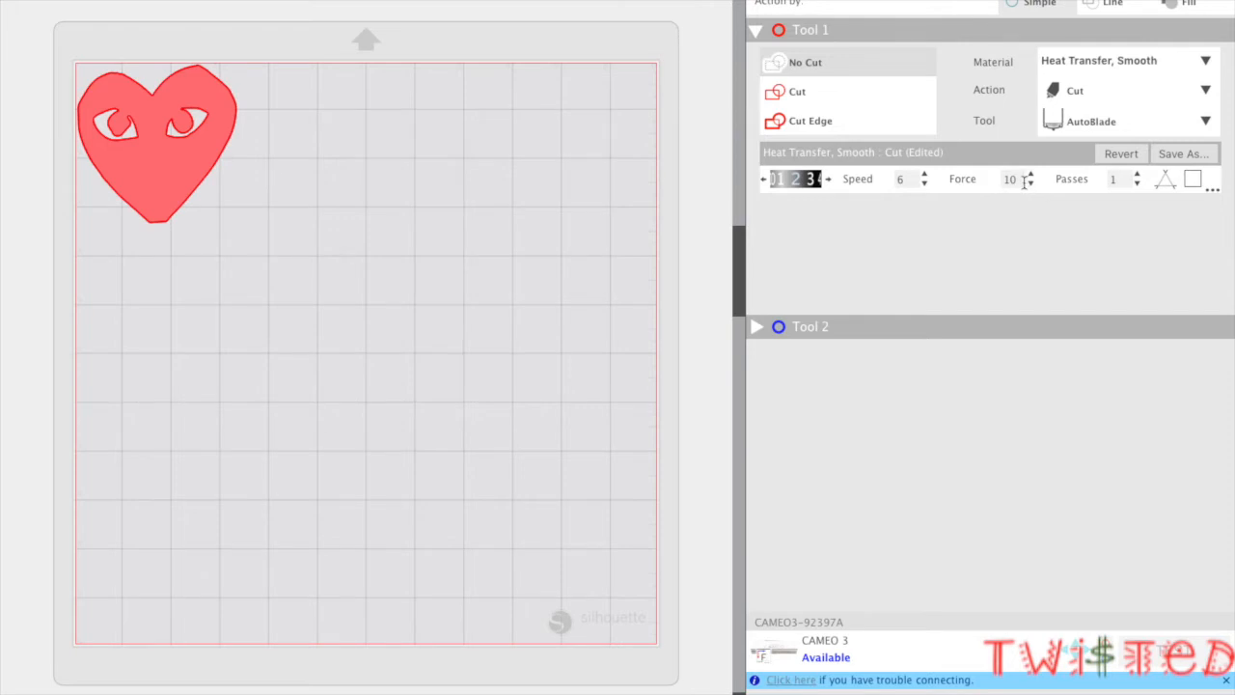
left_click(1138, 176)
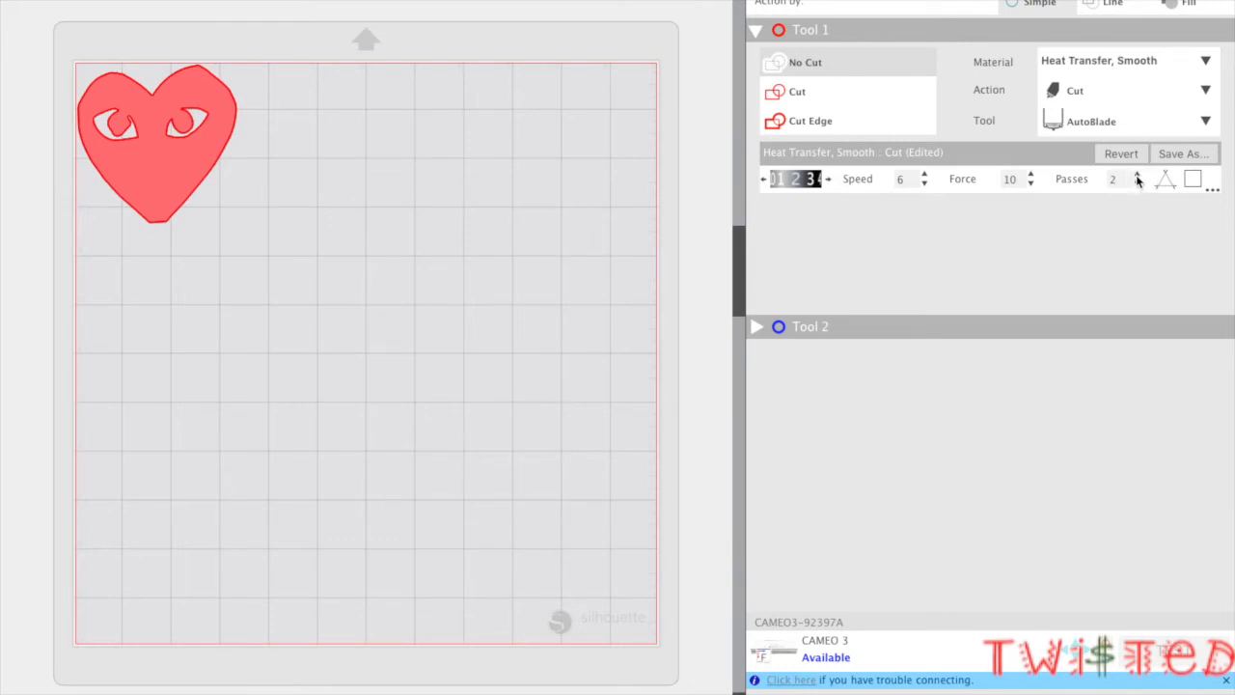